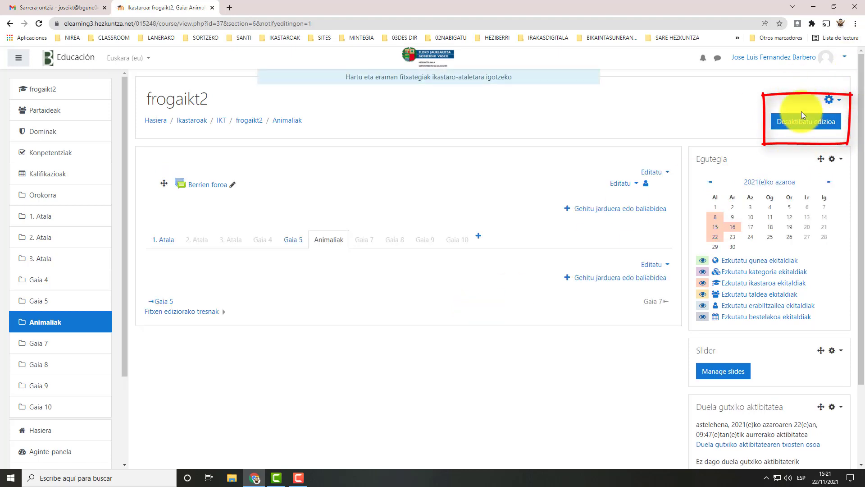
# - Open the activity and resource chooser for the Animaliak section and examine its featured, complete, activity and resource lists
pyautogui.click(324, 239)
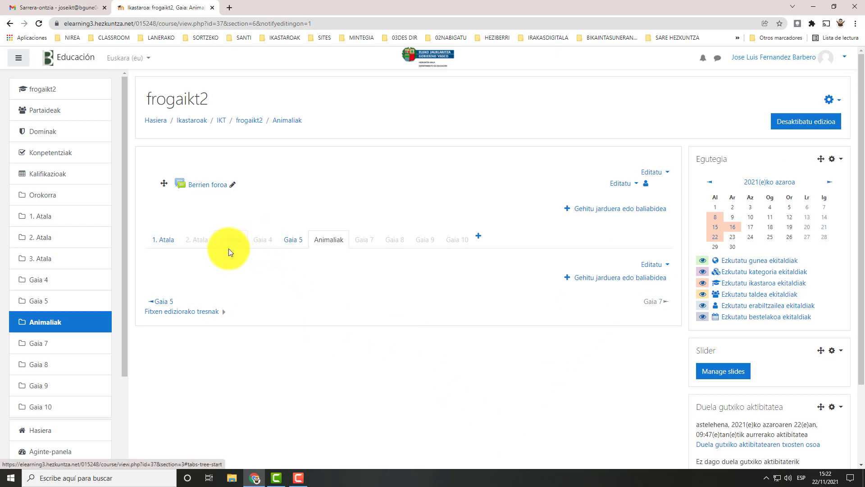
pyautogui.click(624, 283)
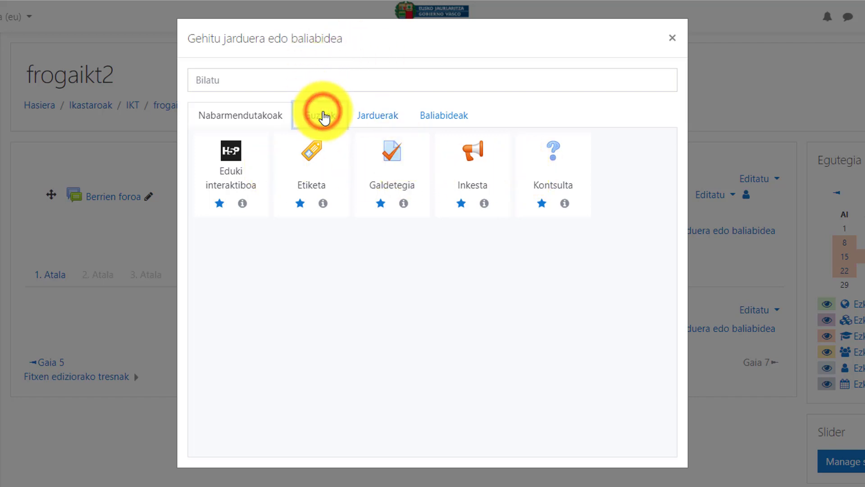
pyautogui.click(323, 116)
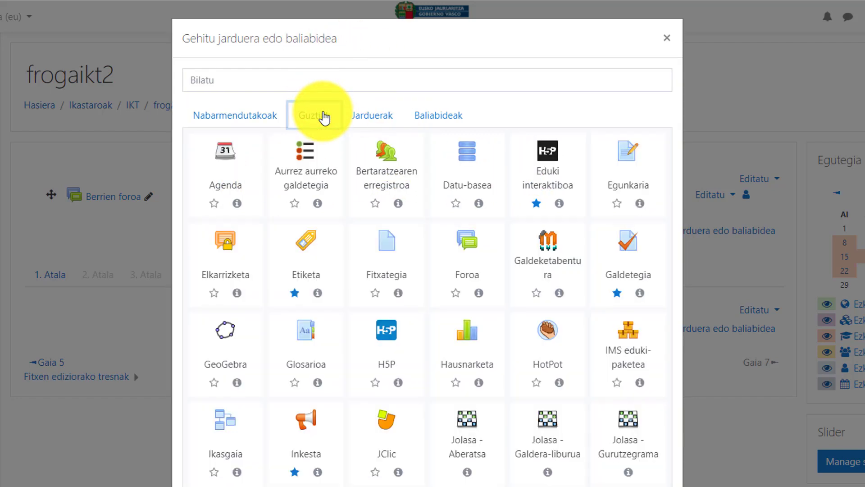
pyautogui.scroll(-6, 411, 336)
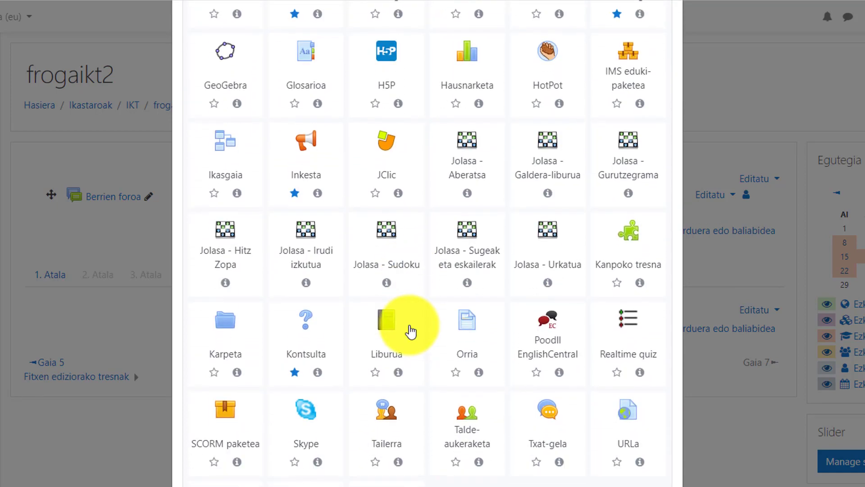
pyautogui.scroll(6, 411, 331)
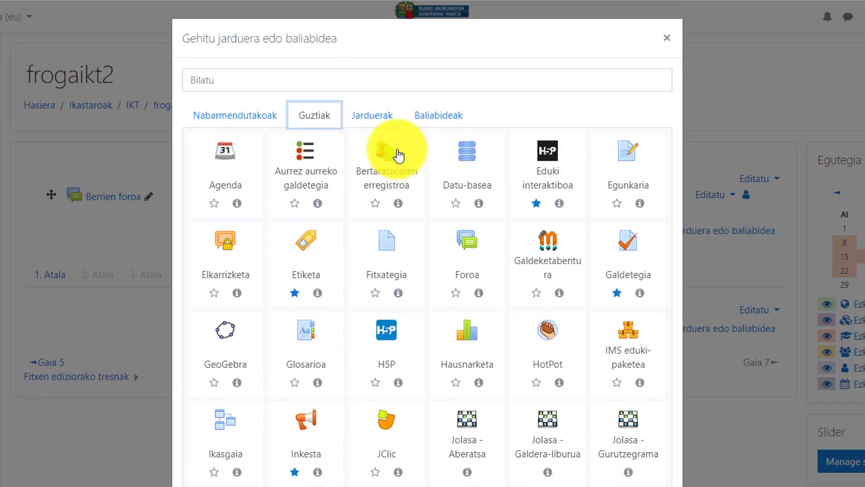
pyautogui.click(379, 116)
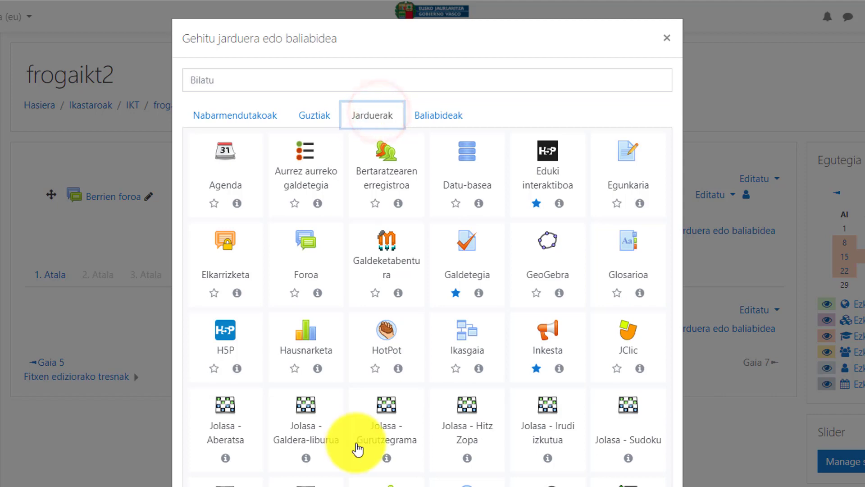
pyautogui.scroll(-1, 424, 335)
pyautogui.scroll(-3, 422, 347)
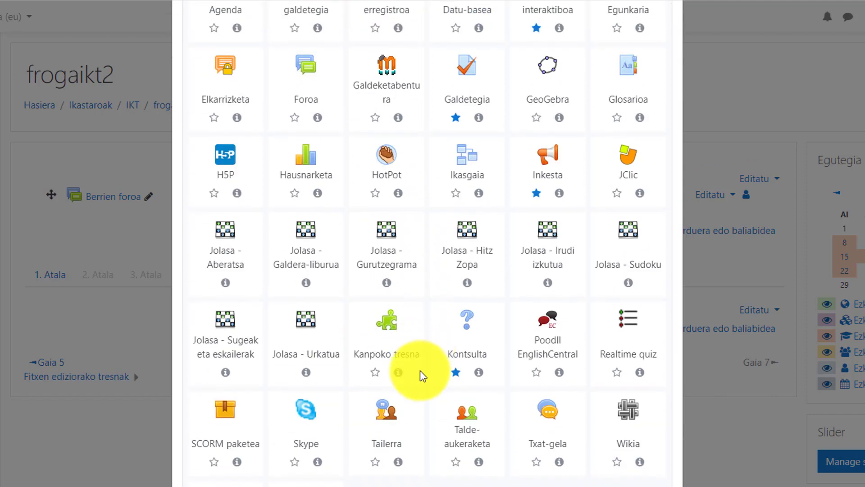
pyautogui.scroll(4, 421, 373)
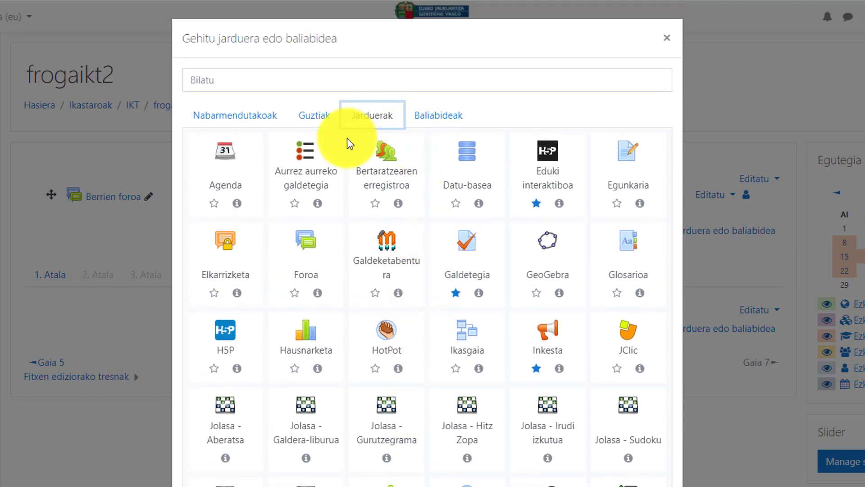
pyautogui.click(442, 121)
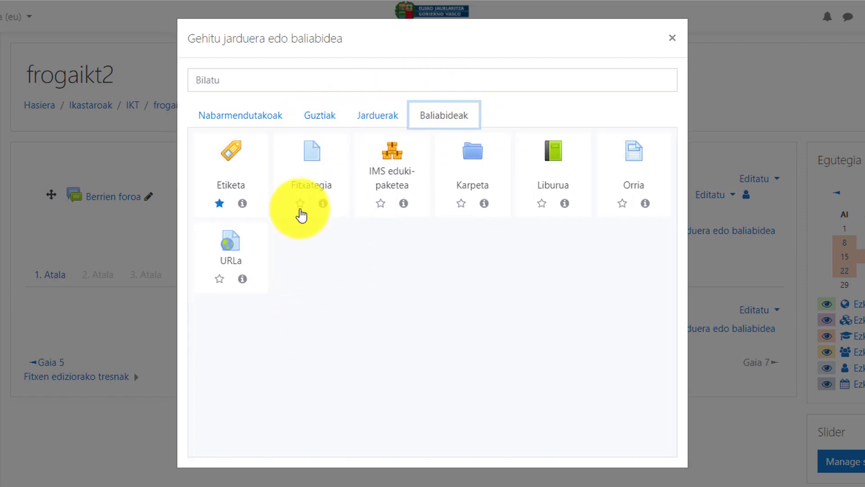
pyautogui.click(232, 120)
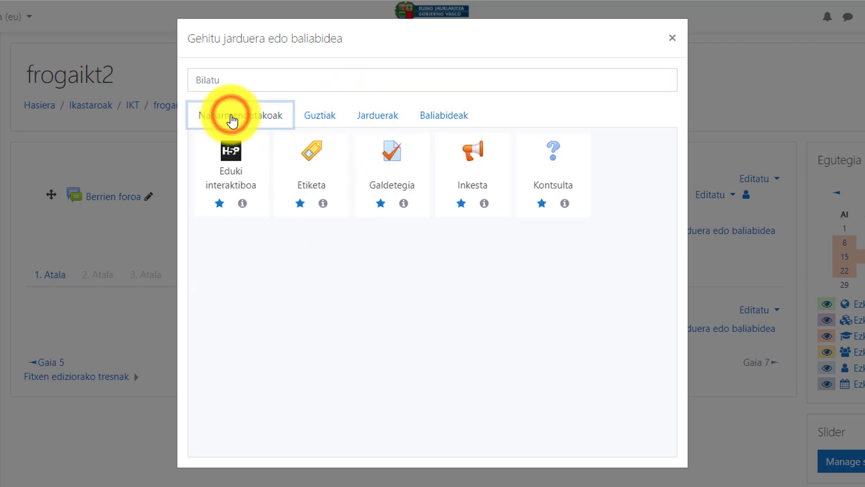
pyautogui.click(379, 121)
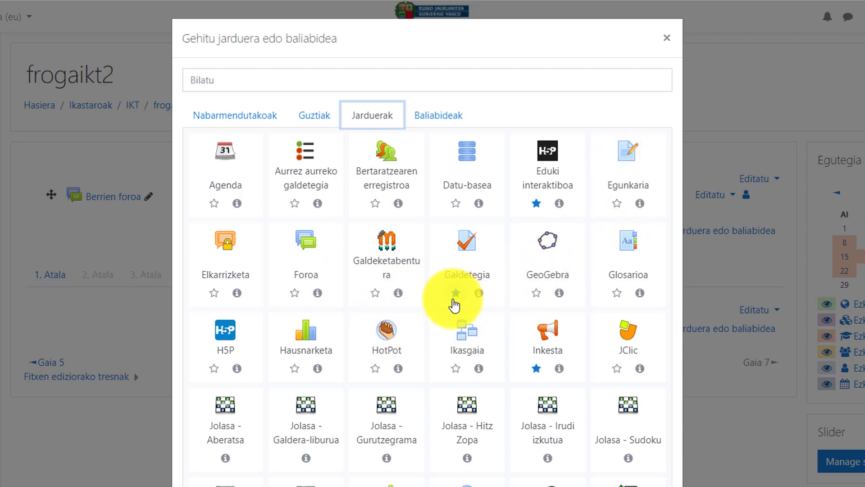
pyautogui.click(456, 293)
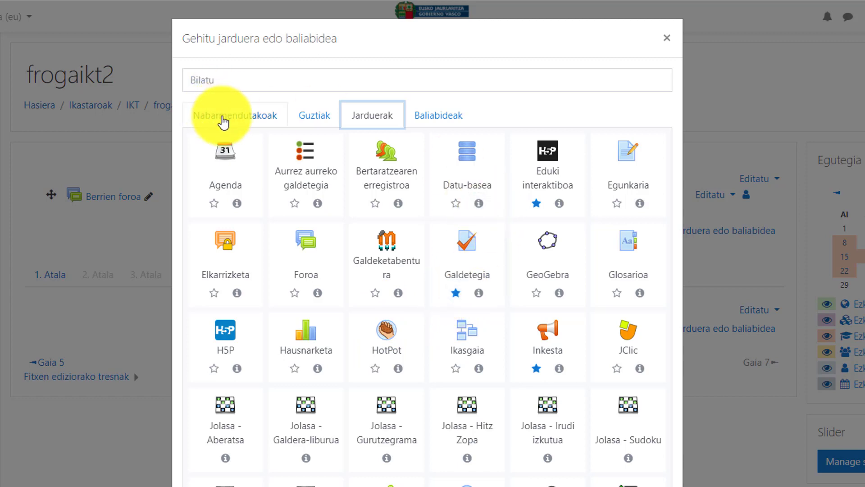
pyautogui.click(223, 117)
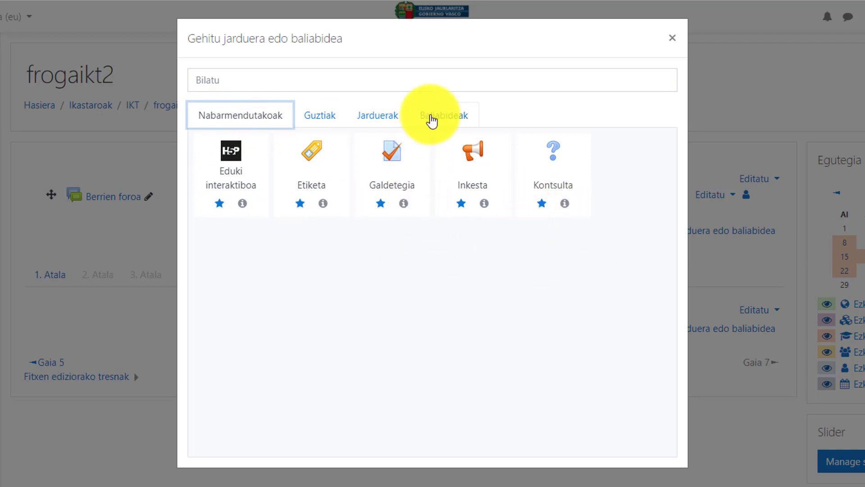
# - Mark the Fitxategia resource as a favourite and review the featured items
pyautogui.click(432, 118)
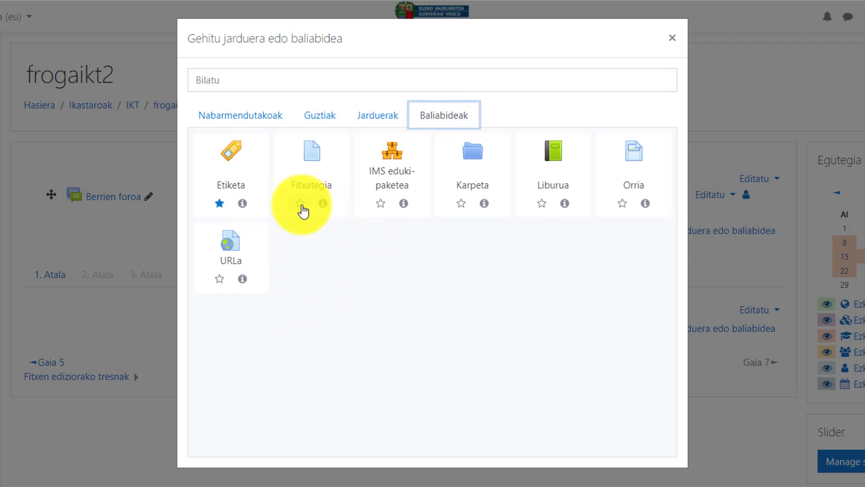
pyautogui.click(300, 203)
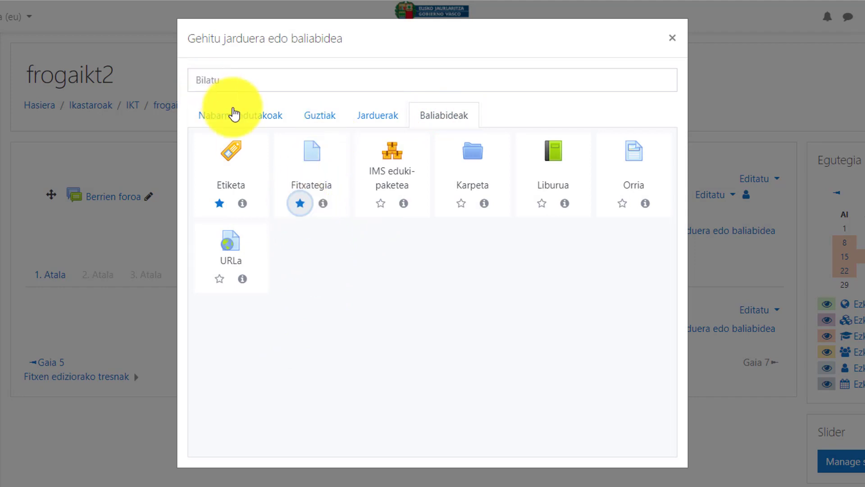
pyautogui.click(229, 119)
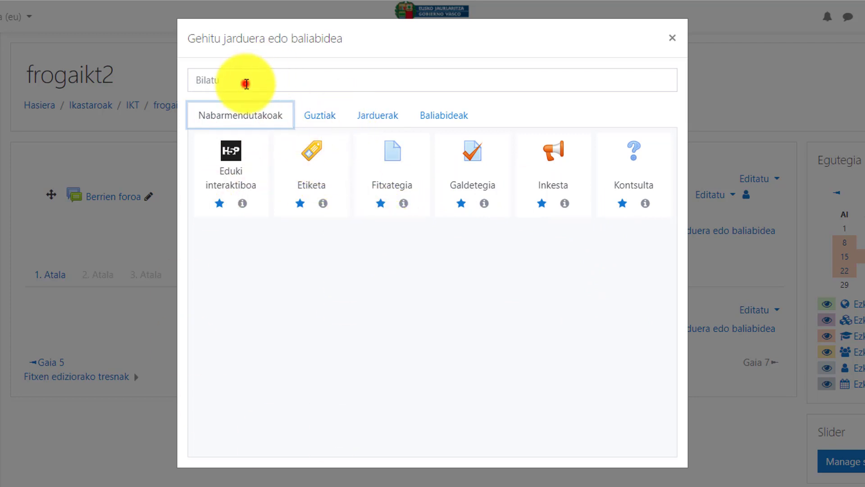
# - Add an Etiketa to the Animaliak section, show the editor's full set of tools and enter the label text "Ornogabeak"
pyautogui.click(246, 84)
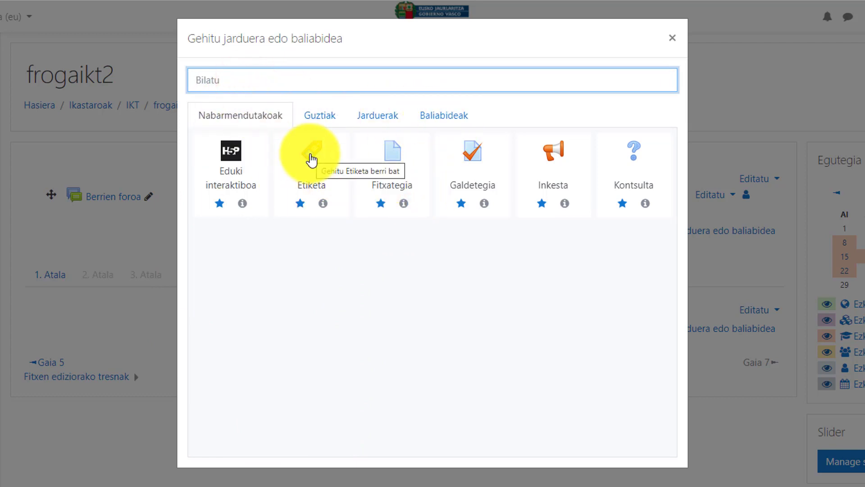
pyautogui.click(311, 158)
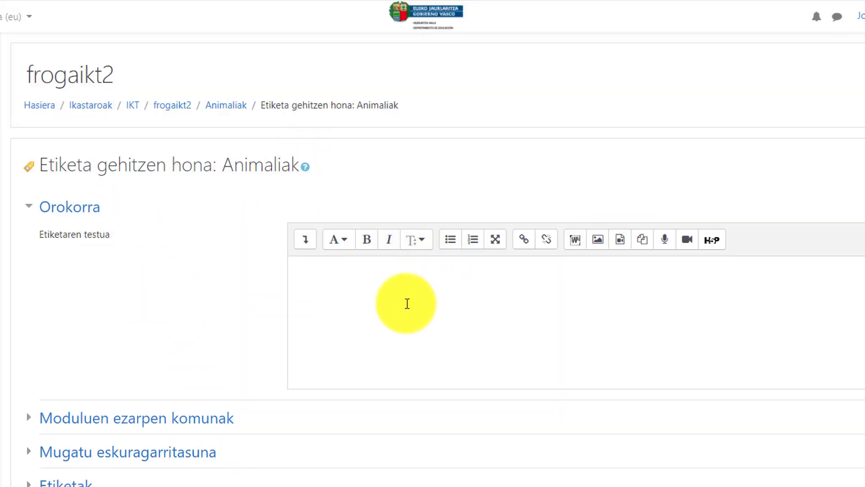
pyautogui.scroll(-2, 400, 315)
pyautogui.scroll(1, 386, 331)
pyautogui.scroll(1, 382, 336)
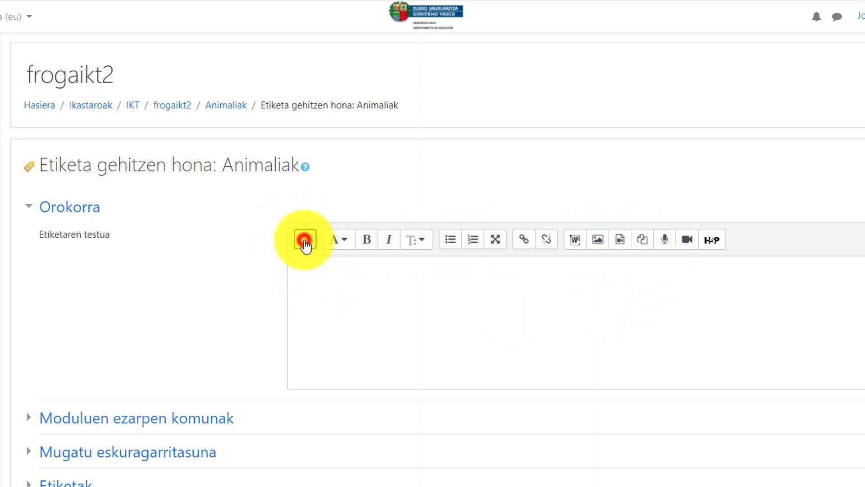
pyautogui.click(305, 241)
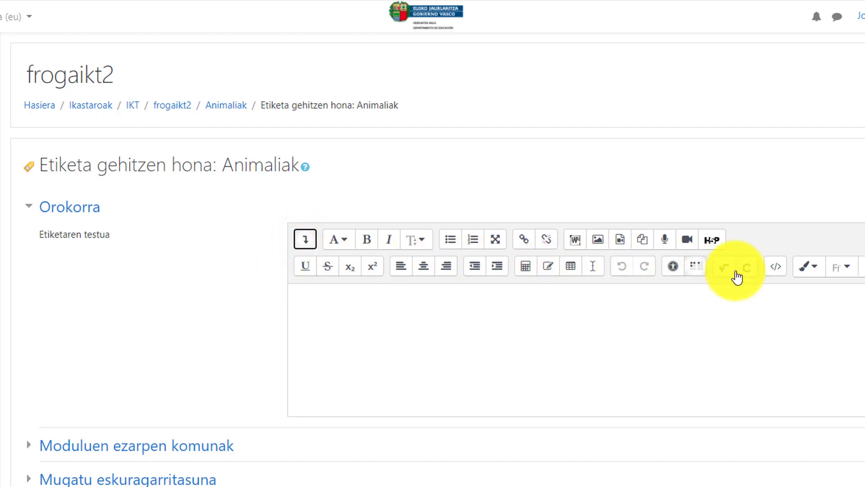
pyautogui.click(347, 308)
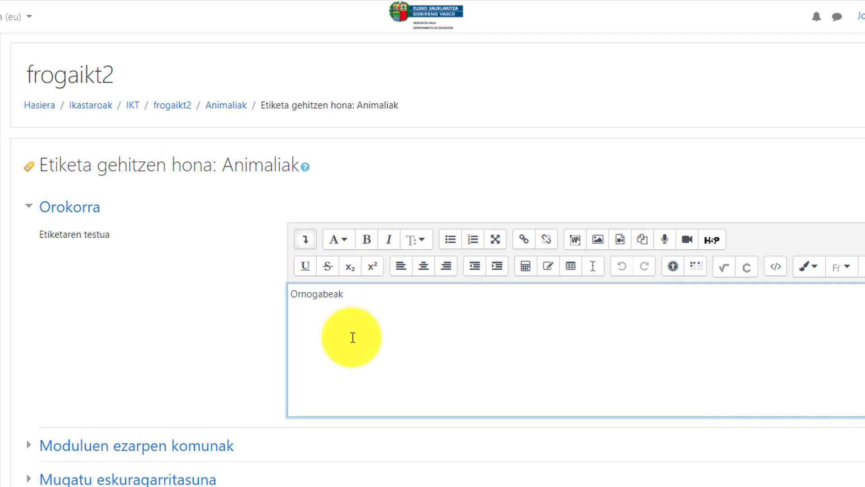
# - Format the "Ornogabeak" text as a large heading (Izenburua handia) in bold and pinkish red
pyautogui.moveTo(350, 299); pyautogui.dragTo(286, 302)
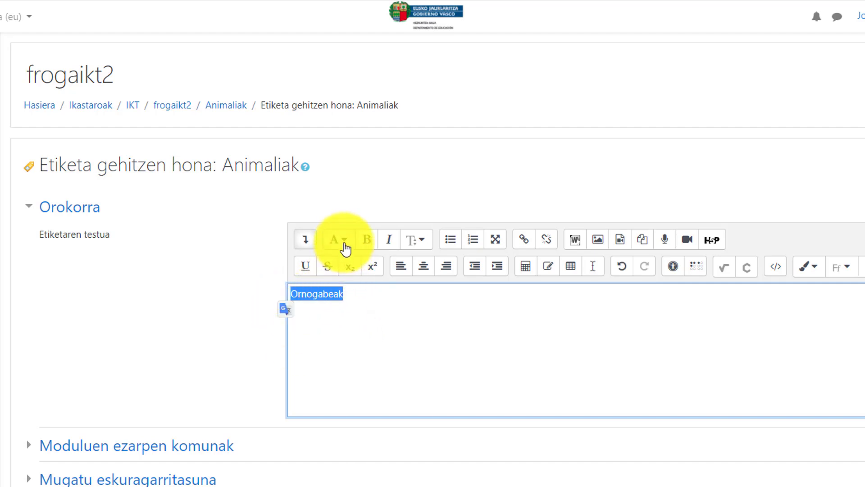
pyautogui.click(344, 246)
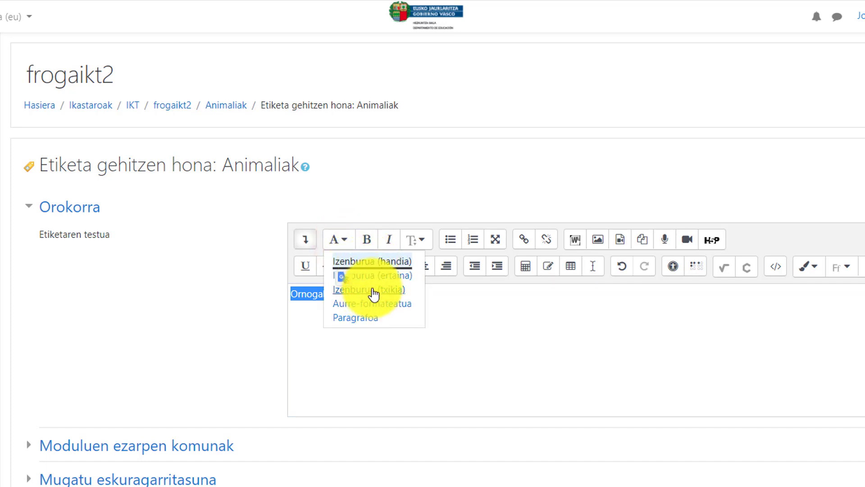
pyautogui.click(374, 266)
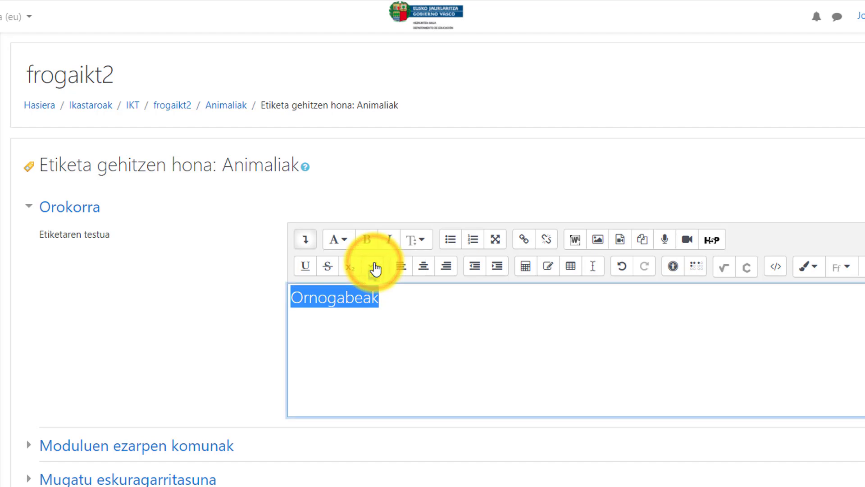
pyautogui.click(368, 243)
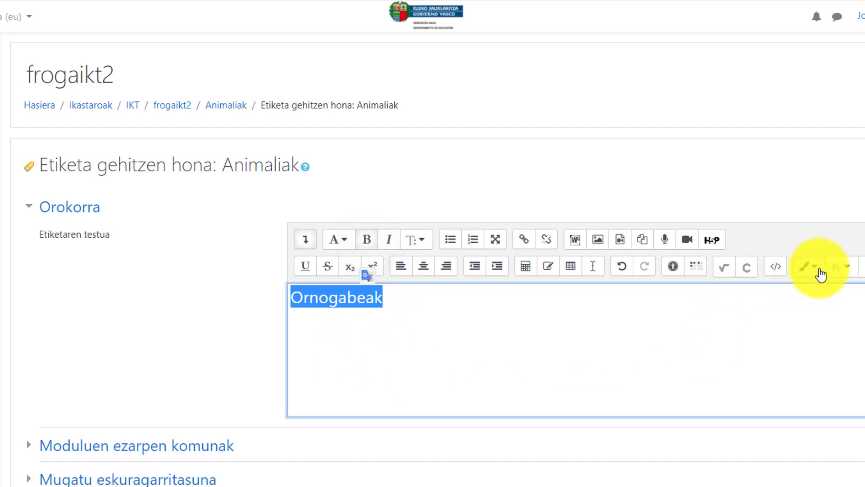
pyautogui.click(817, 269)
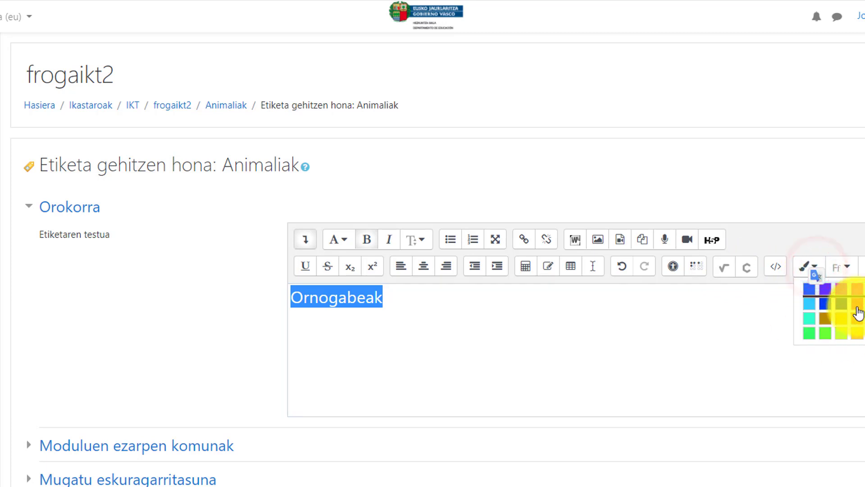
pyautogui.click(857, 310)
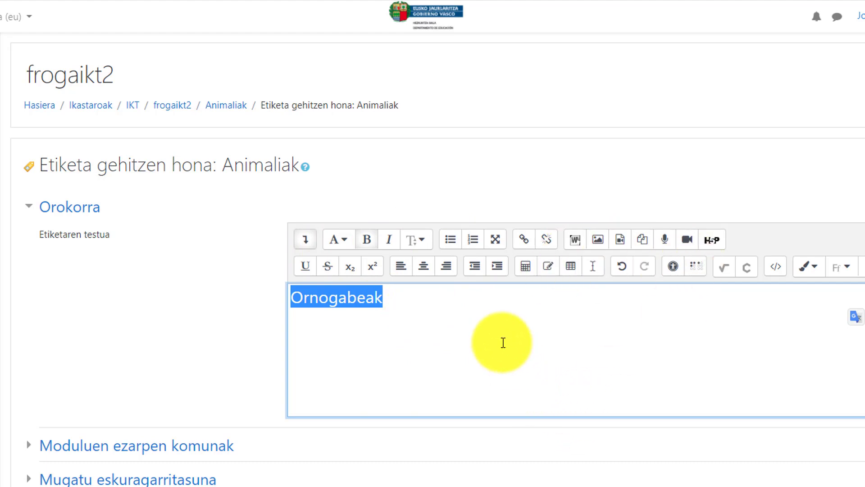
pyautogui.click(503, 342)
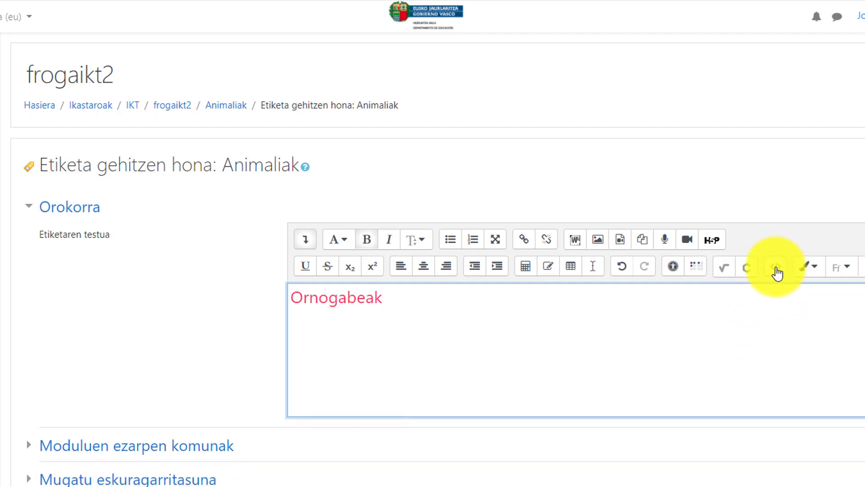
# - View the label's HTML source, return to the formatted view, and save the label and go back to the course
pyautogui.click(776, 271)
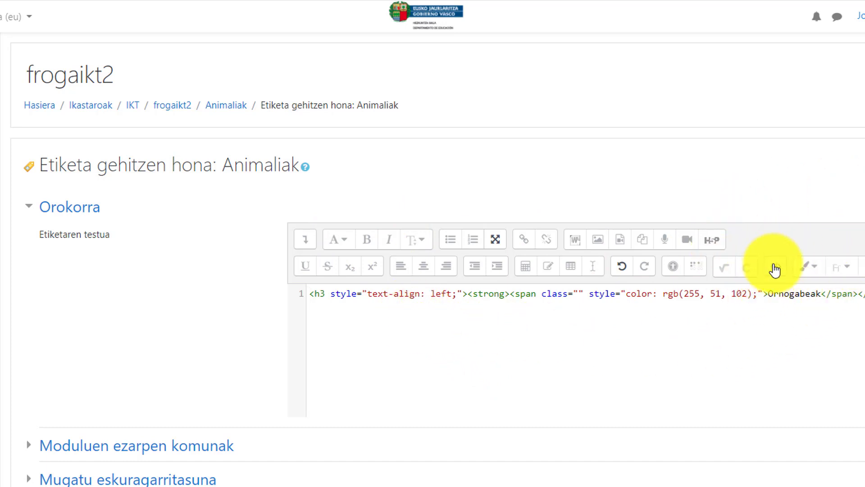
pyautogui.click(775, 269)
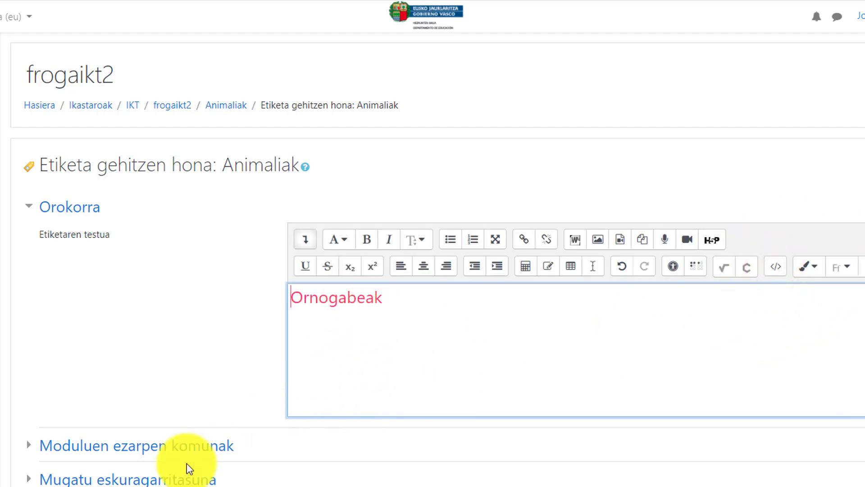
pyautogui.scroll(-3, 207, 460)
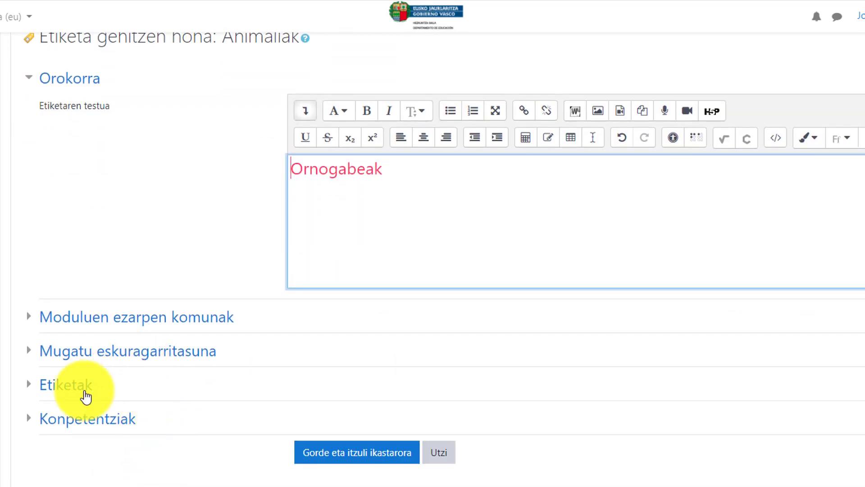
pyautogui.click(335, 458)
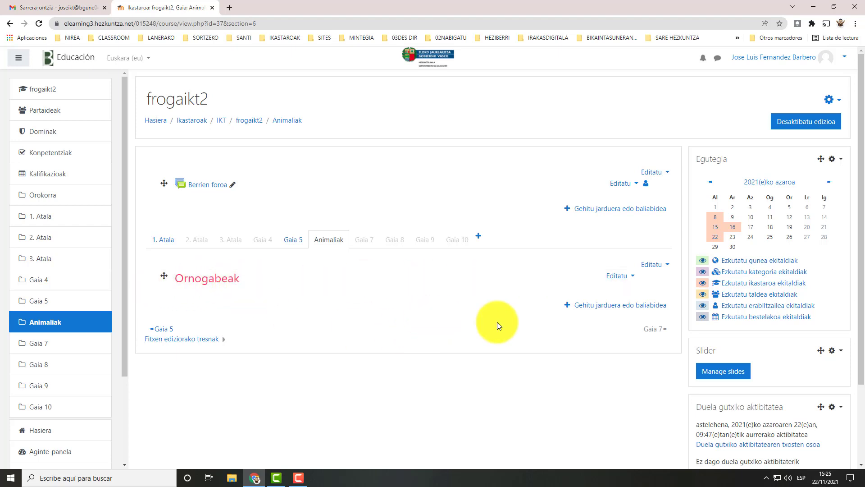
# - Start another Etiketa in the Animaliak section below "Ornogabeak" and enter the text "Ezaugarriak"
pyautogui.click(601, 309)
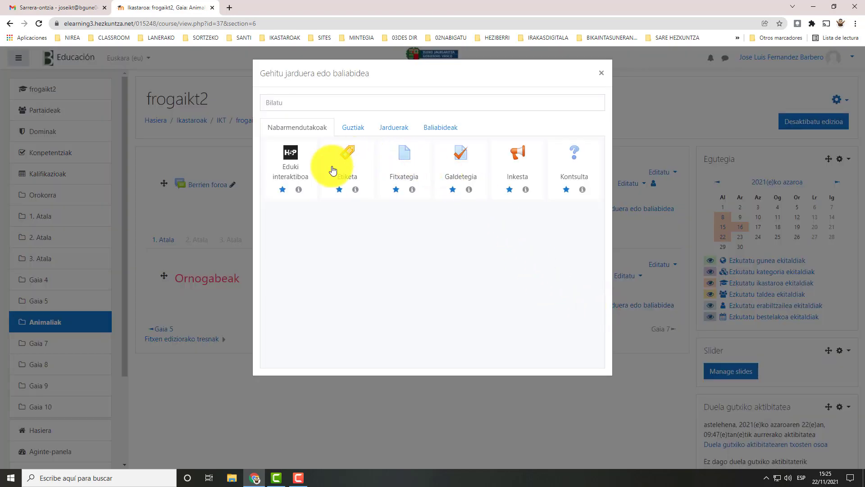
pyautogui.click(349, 163)
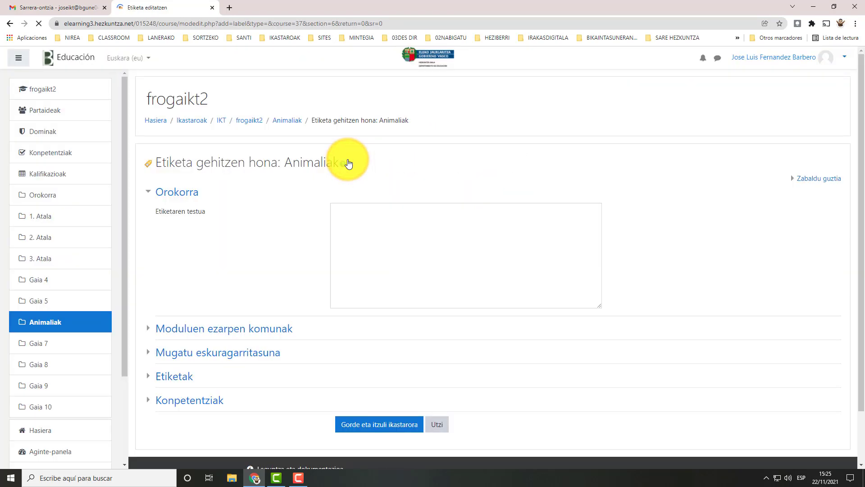
pyautogui.click(350, 241)
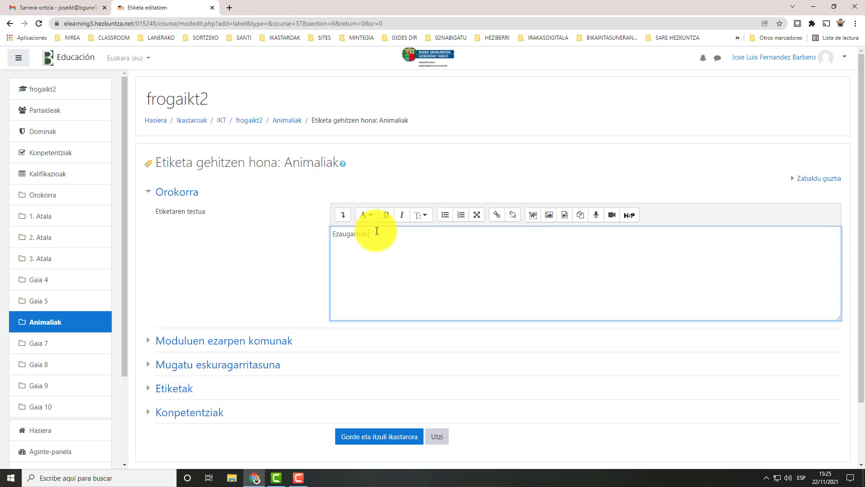
# - Format the "Ezaugarriak." text as a medium heading (Izenburua ertaina) in bold and blue, then save the label and return to the course
pyautogui.moveTo(377, 233); pyautogui.dragTo(321, 239)
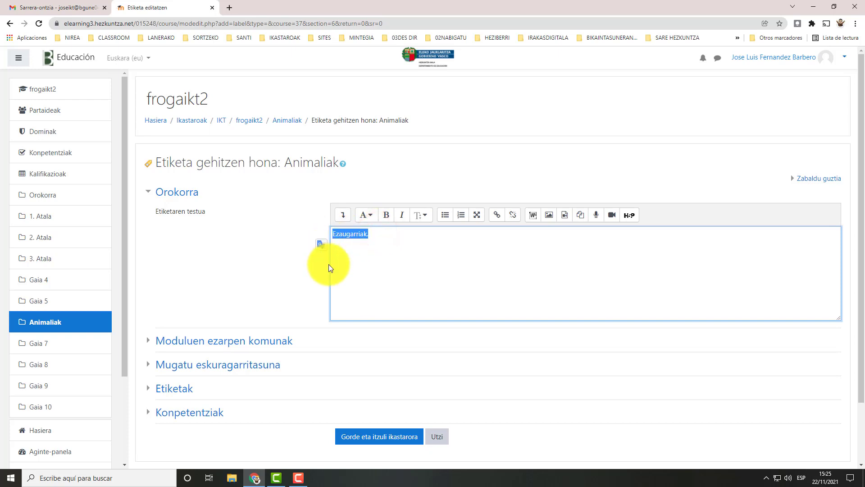
pyautogui.click(368, 218)
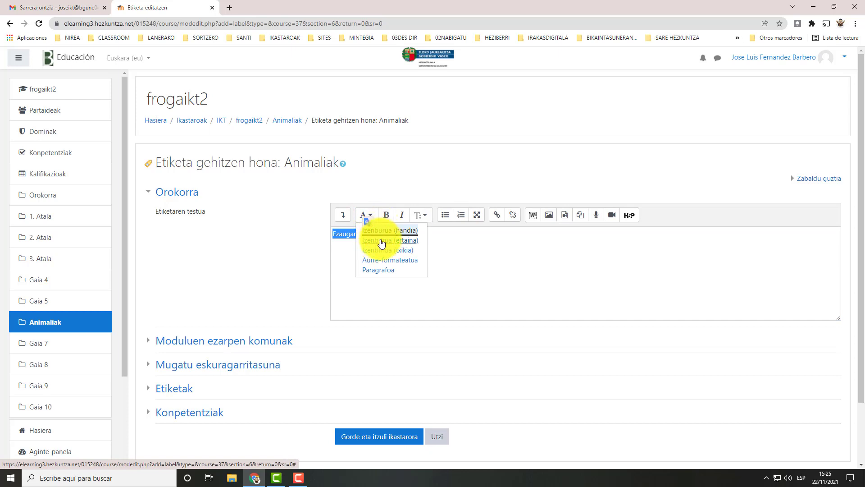
pyautogui.click(380, 239)
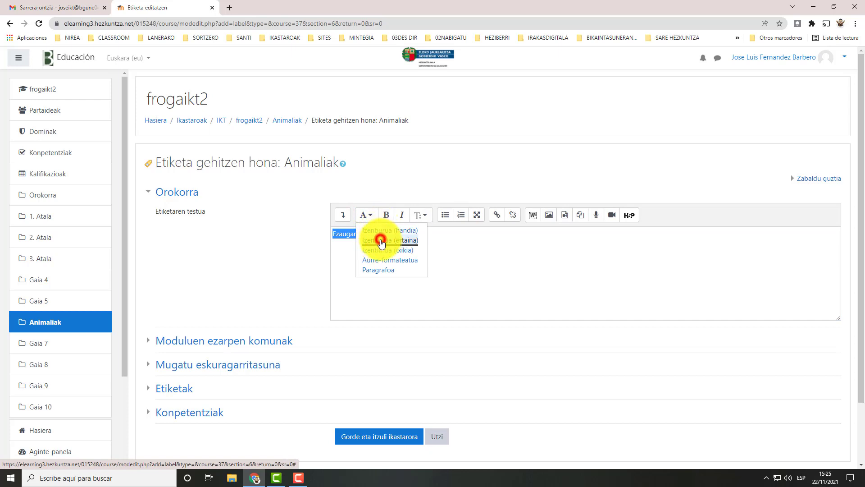
pyautogui.click(343, 215)
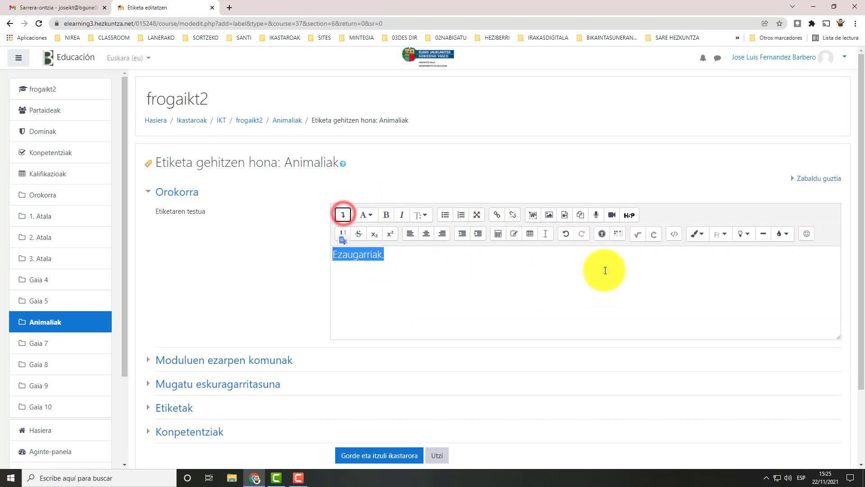
pyautogui.click(698, 236)
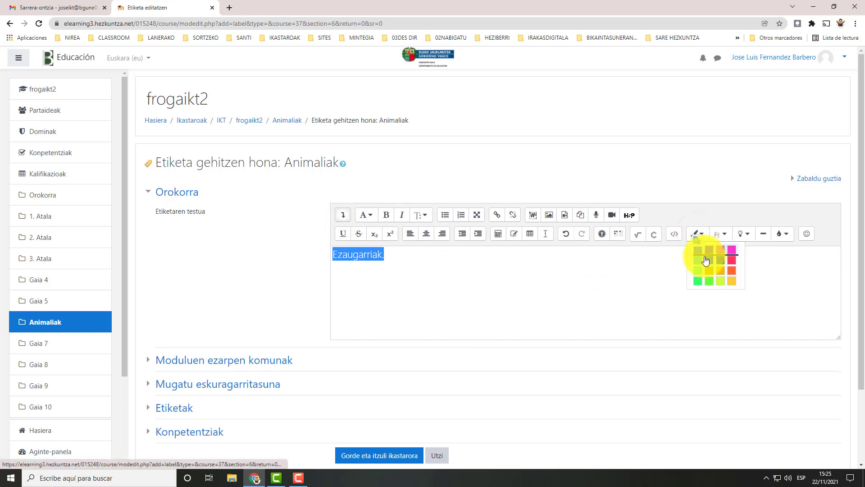
pyautogui.click(697, 252)
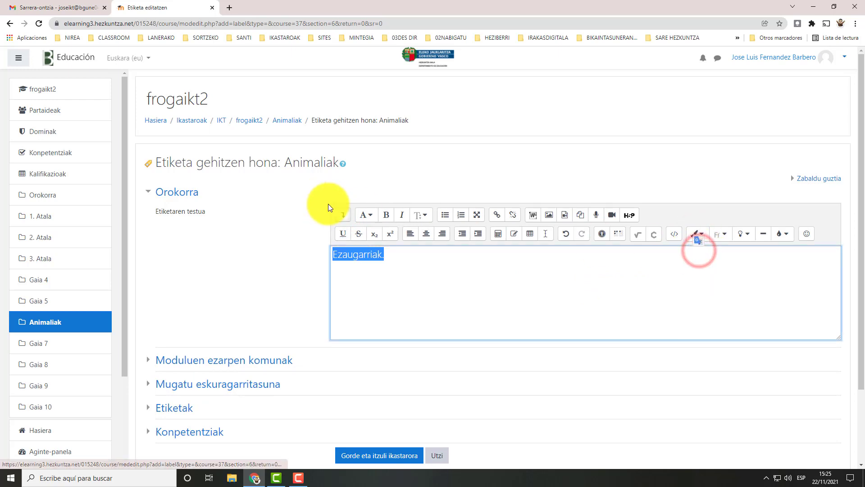
pyautogui.click(388, 219)
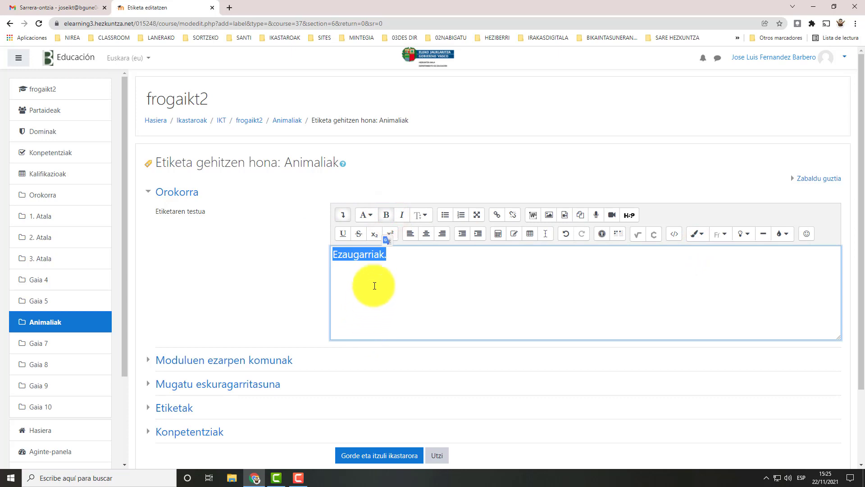
pyautogui.click(372, 456)
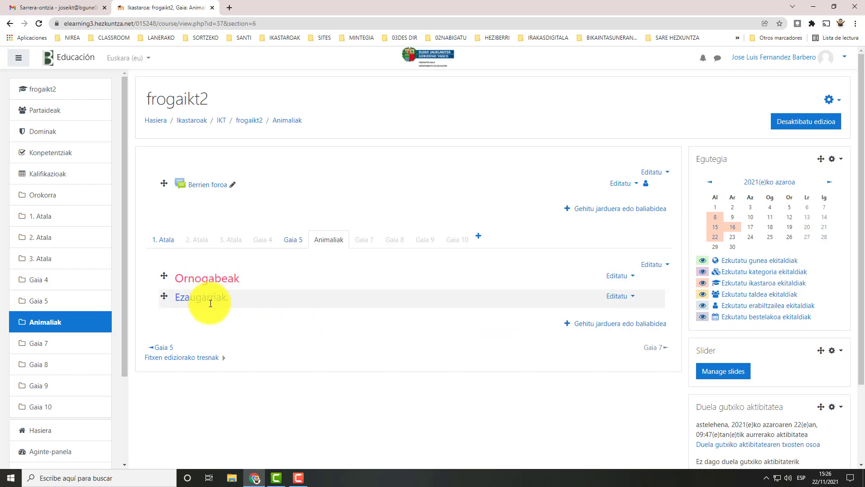
# - Indent the "Ezaugarriak." label two levels to the right beneath "Ornogabeak"
pyautogui.click(633, 297)
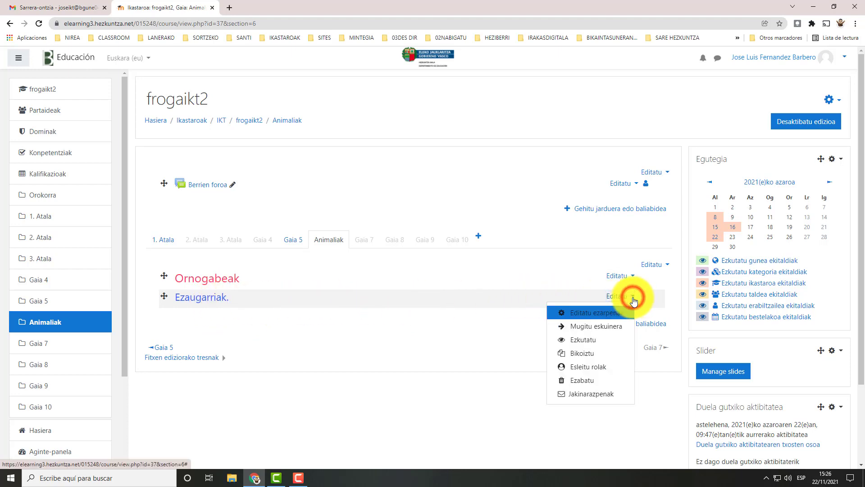
pyautogui.click(610, 328)
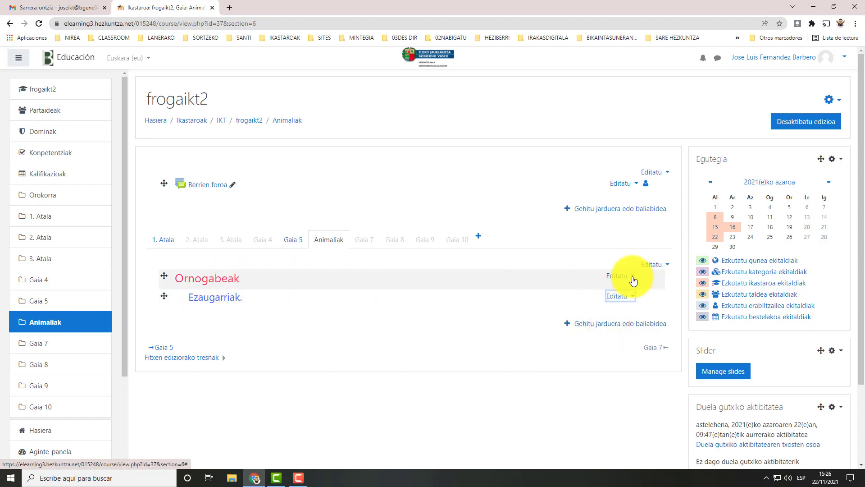
pyautogui.click(631, 298)
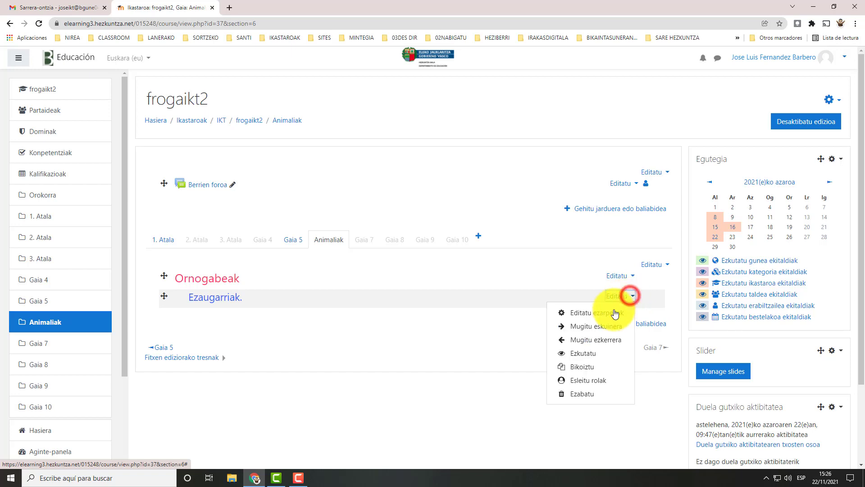
pyautogui.click(597, 333)
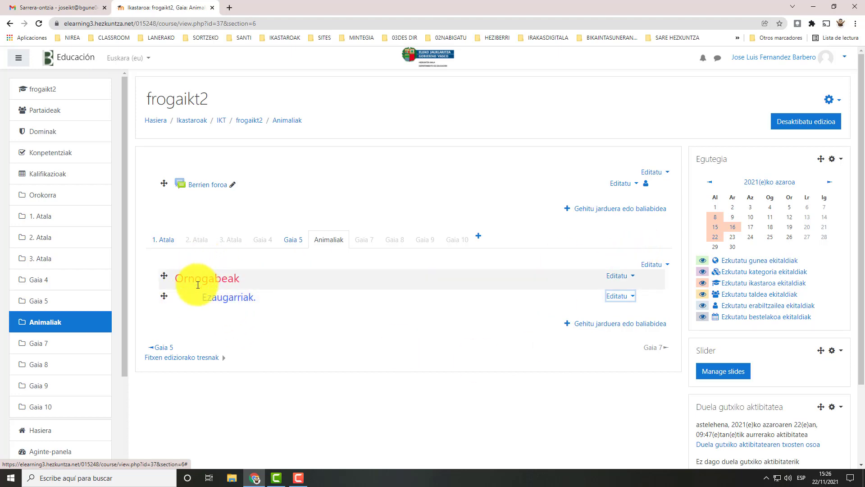
# - Start another Etiketa in the Animaliak section and enter the text "Ornodunak"
pyautogui.click(609, 330)
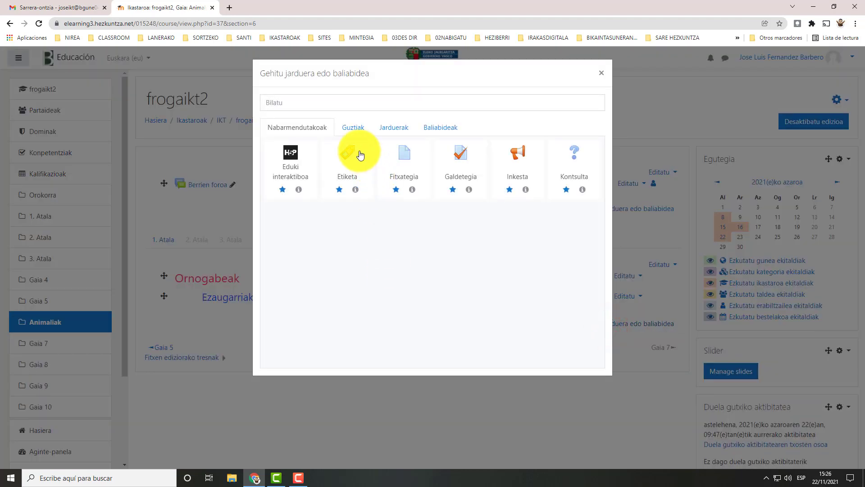
pyautogui.click(350, 161)
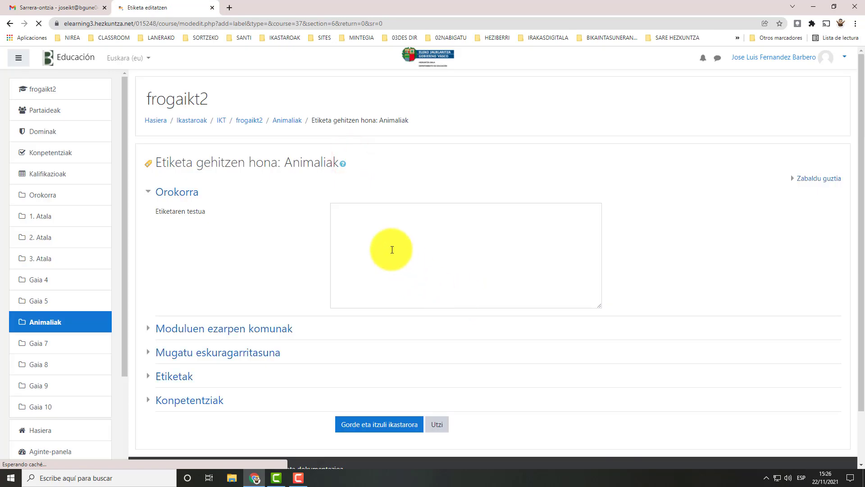
pyautogui.click(365, 242)
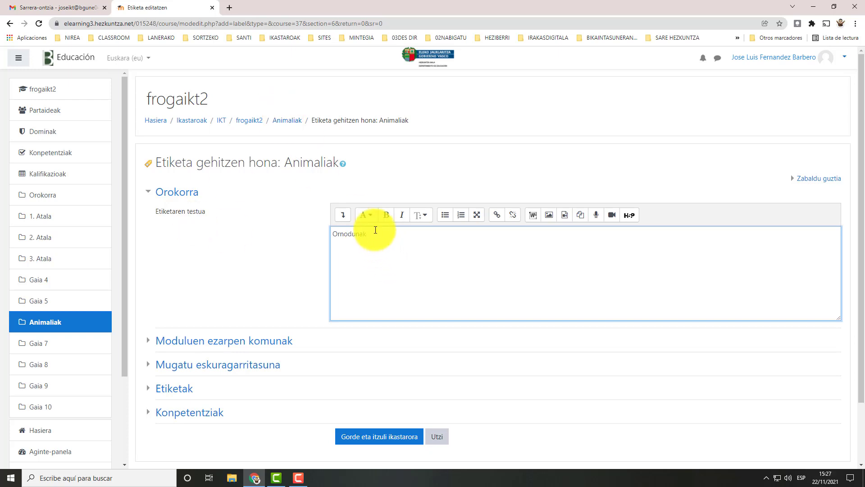
# - Format the "Ornodunak" text as a large heading (Izenburua handia) in bold and pinkish red, then save the label and return to the course
pyautogui.moveTo(374, 229); pyautogui.dragTo(325, 237)
pyautogui.click(366, 214)
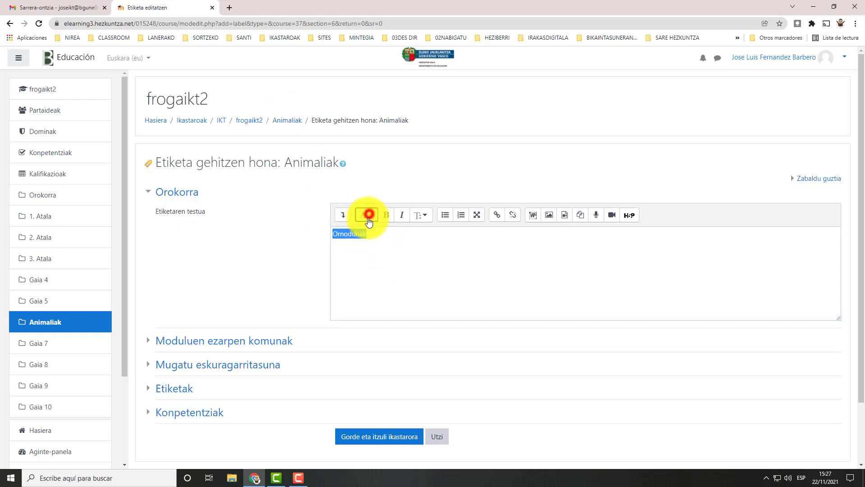
pyautogui.click(371, 231)
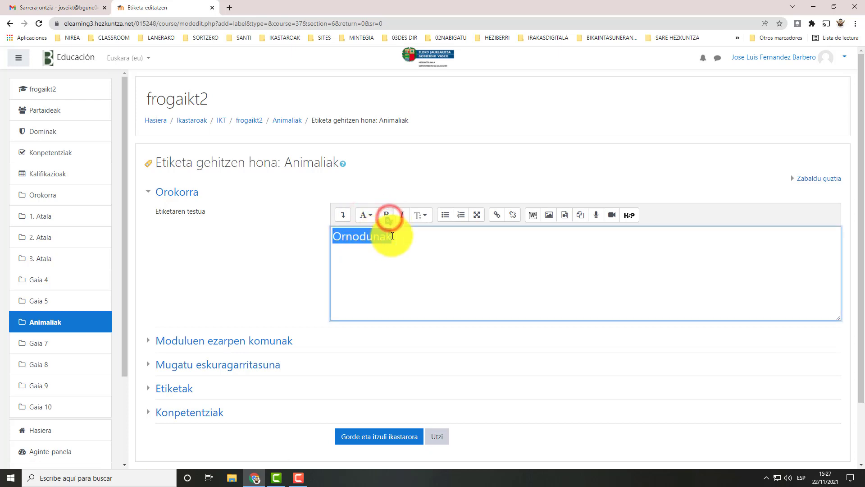
pyautogui.click(342, 214)
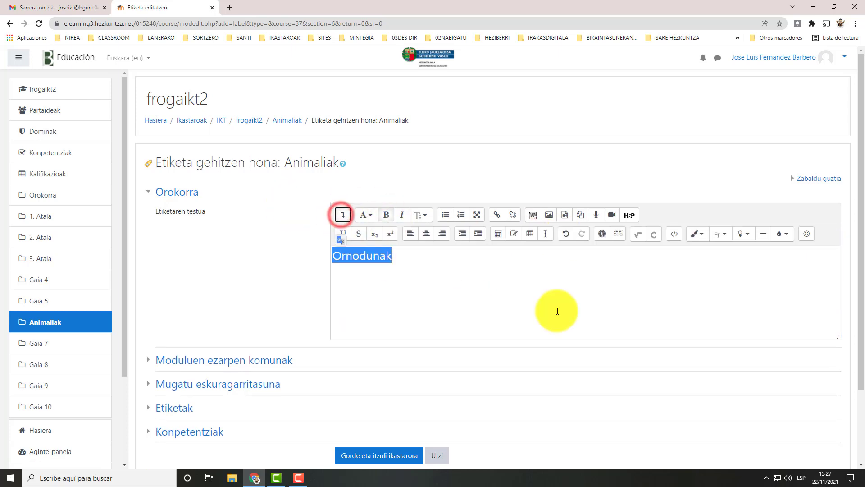
pyautogui.click(702, 235)
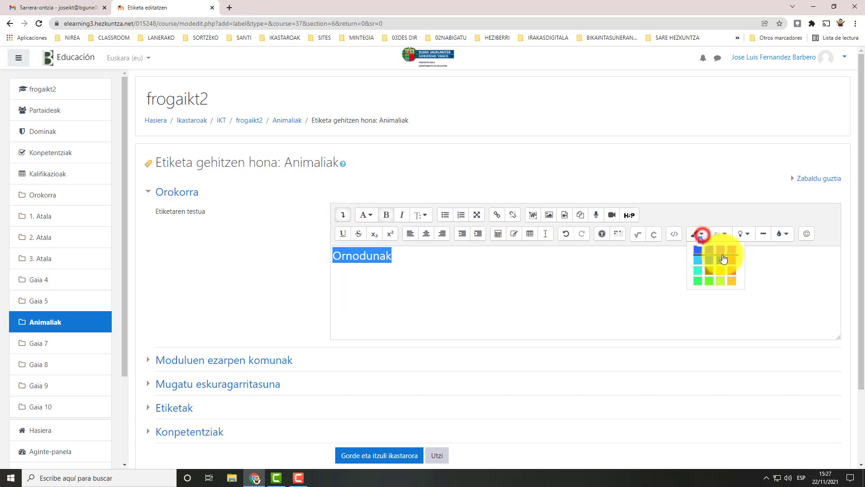
pyautogui.click(730, 257)
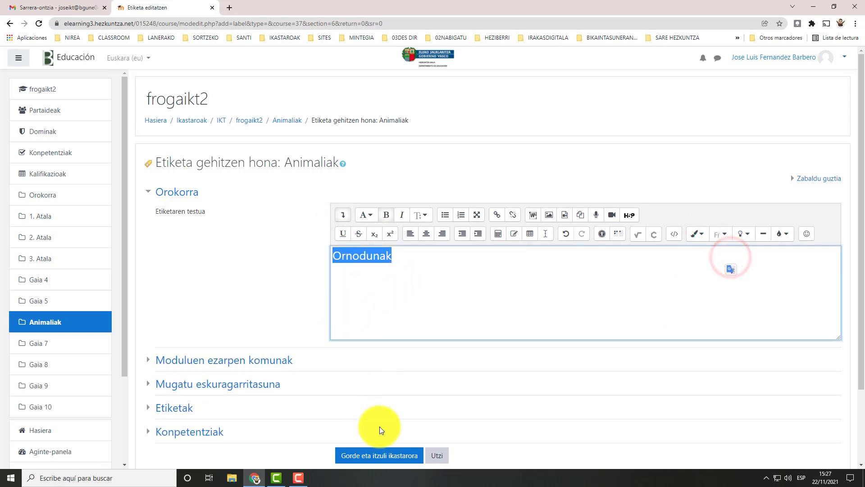
pyautogui.click(397, 292)
pyautogui.click(365, 458)
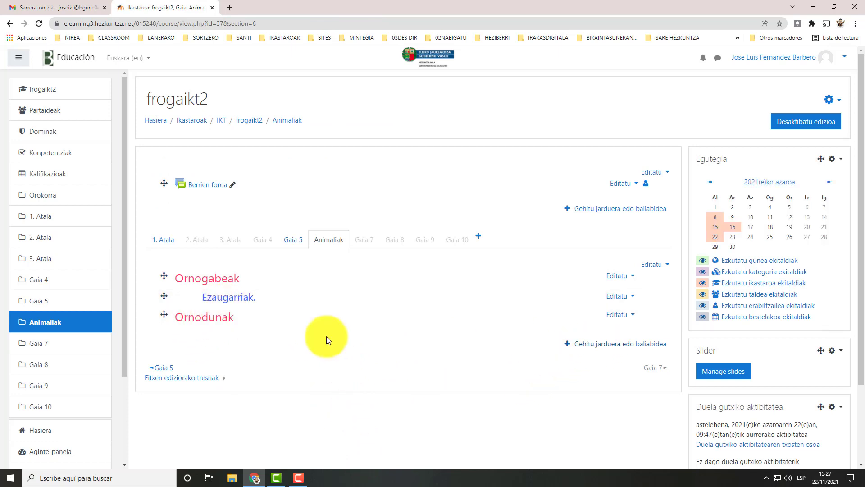
# - Start a new Etiketa below "Ornodunak" in the Animaliak section and enter the text "Ezaugarriak"
pyautogui.click(614, 348)
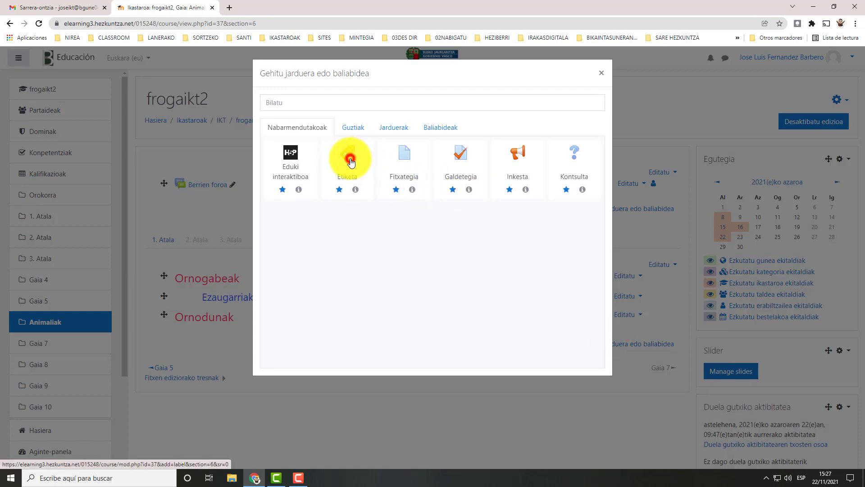
pyautogui.click(351, 162)
pyautogui.click(366, 239)
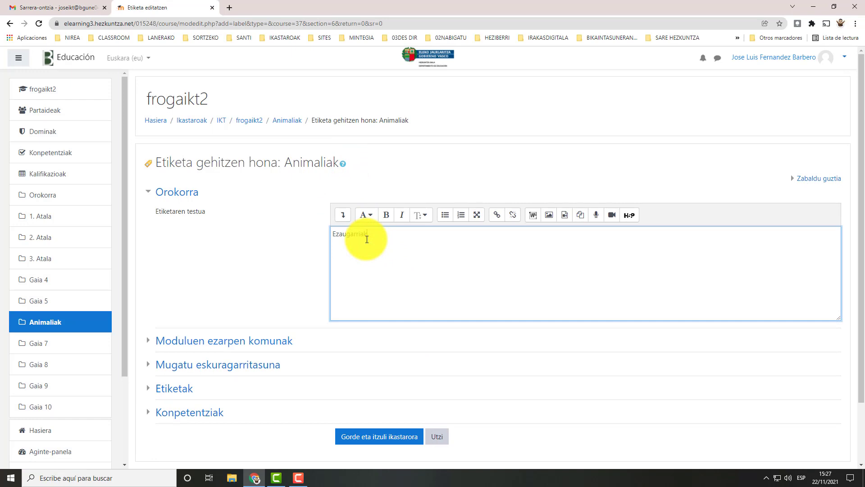
# - Format this second "Ezaugarriak" text as a medium heading (Izenburua ertaina) in bold and blue, then save the label and return to the course
pyautogui.click(372, 216)
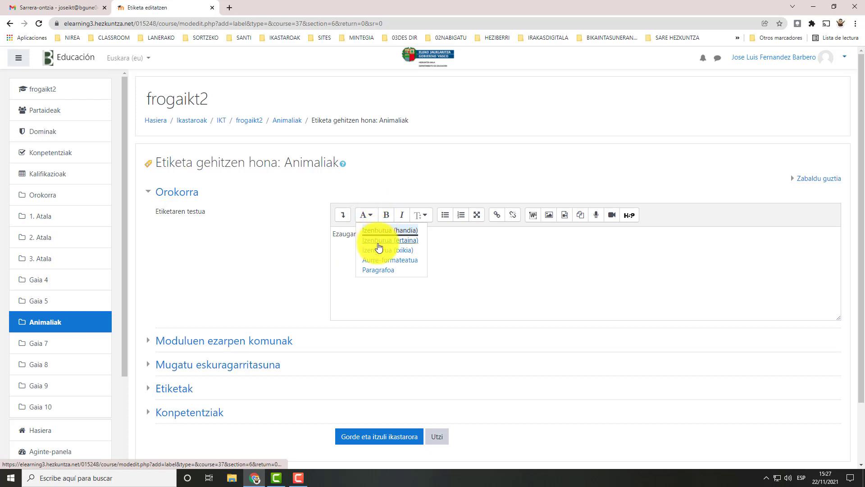
pyautogui.click(378, 240)
pyautogui.click(385, 215)
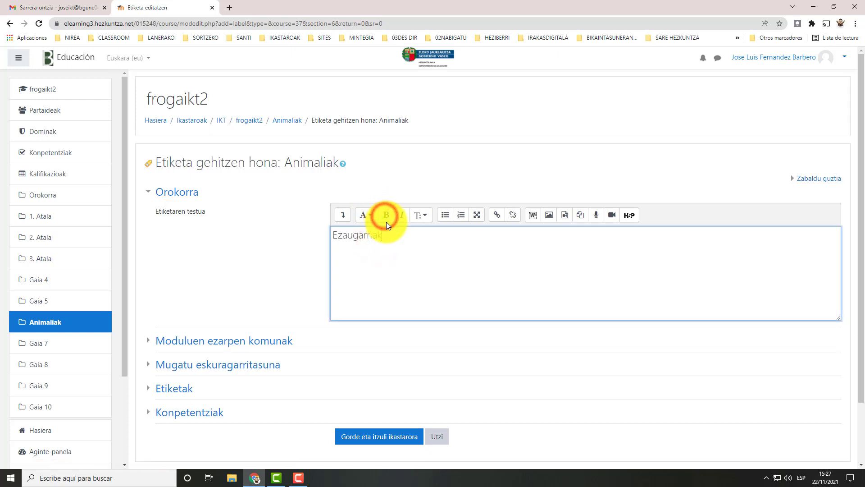
pyautogui.moveTo(384, 234); pyautogui.dragTo(310, 239)
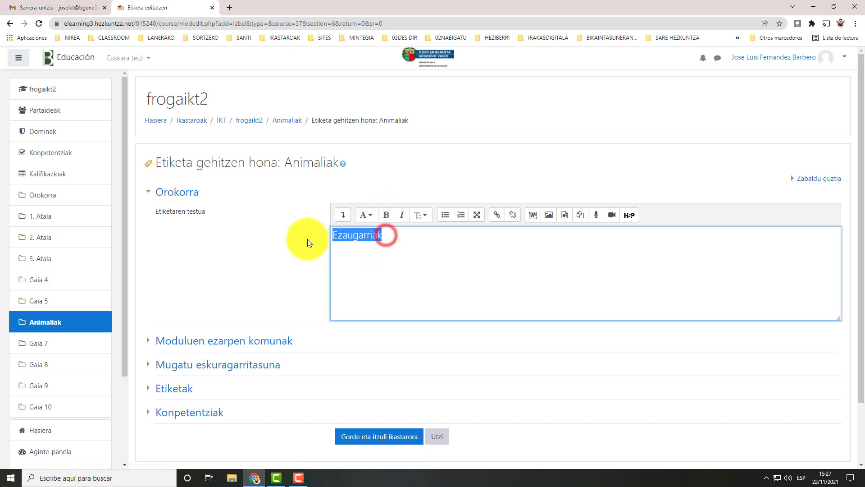
pyautogui.click(387, 215)
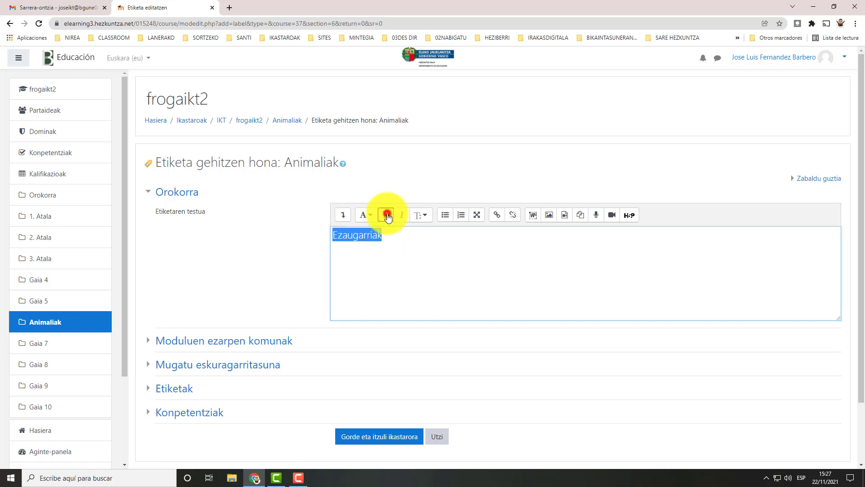
pyautogui.click(345, 215)
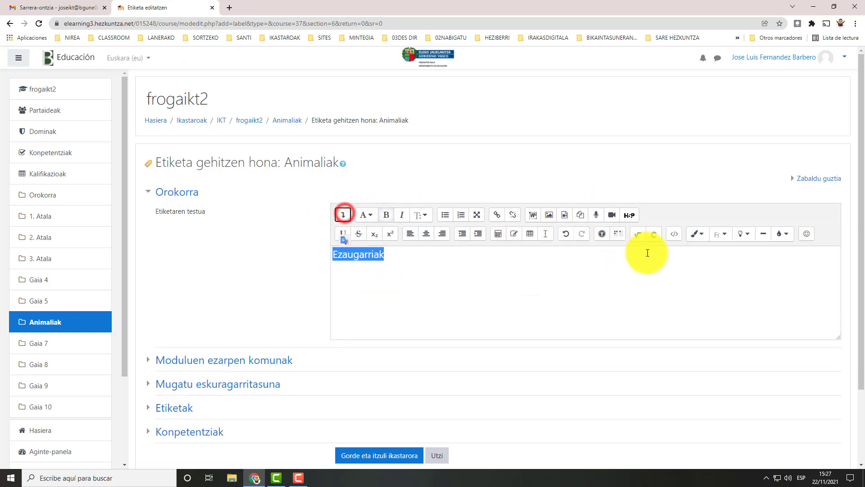
pyautogui.click(703, 235)
pyautogui.click(697, 250)
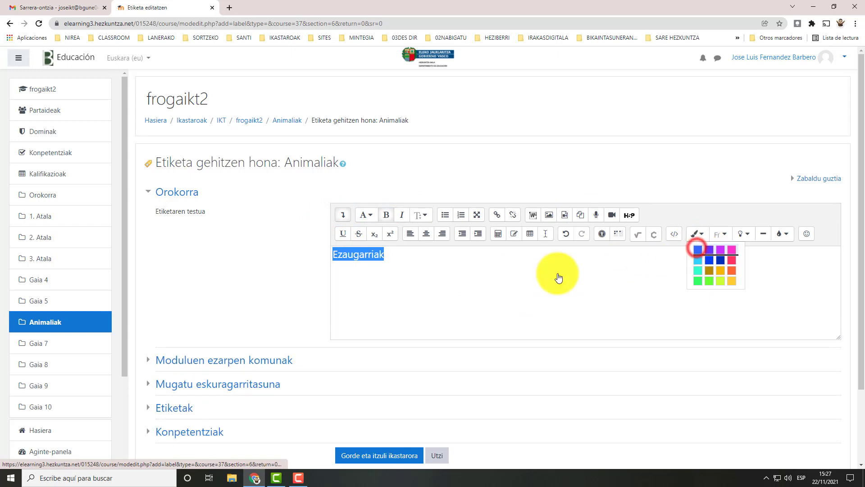
pyautogui.click(376, 456)
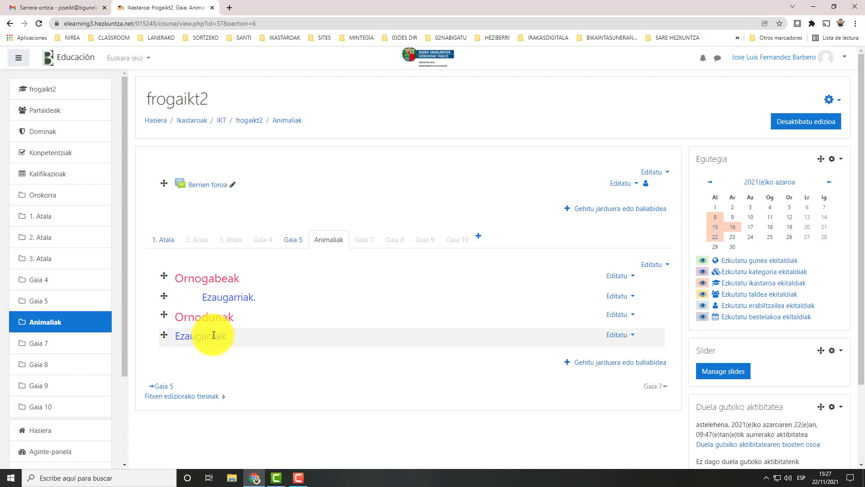
pyautogui.click(633, 334)
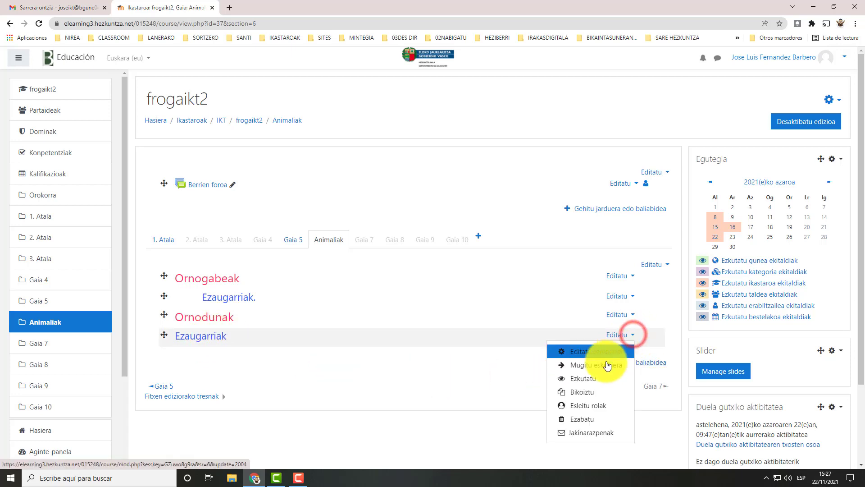
pyautogui.click(606, 364)
pyautogui.click(632, 335)
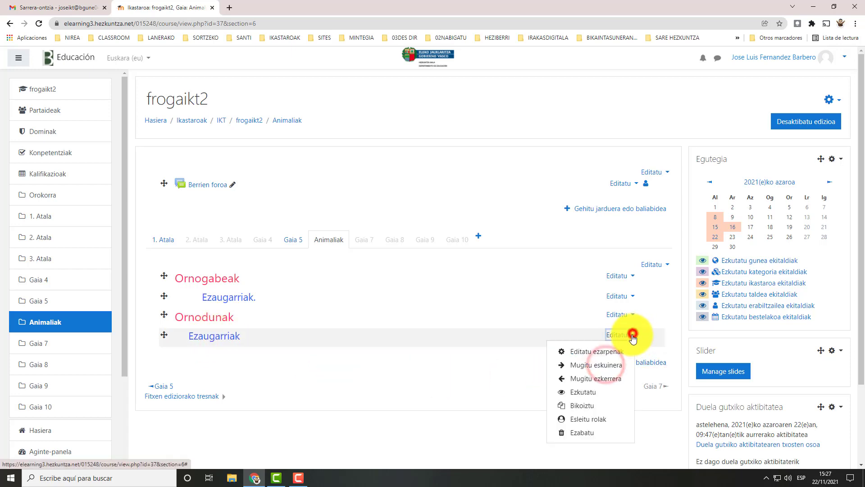
pyautogui.click(597, 379)
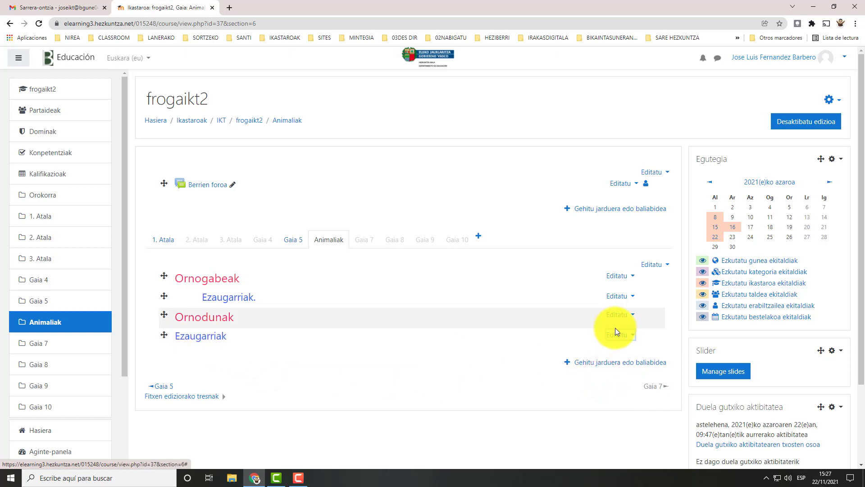
# - Indent the "Ezaugarriak" label below "Ornodunak" two levels to the right
pyautogui.click(632, 334)
pyautogui.click(613, 364)
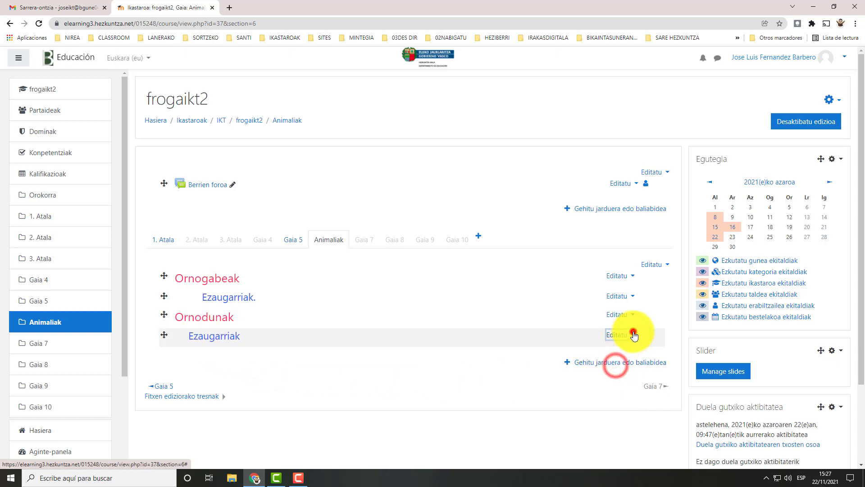
pyautogui.click(634, 335)
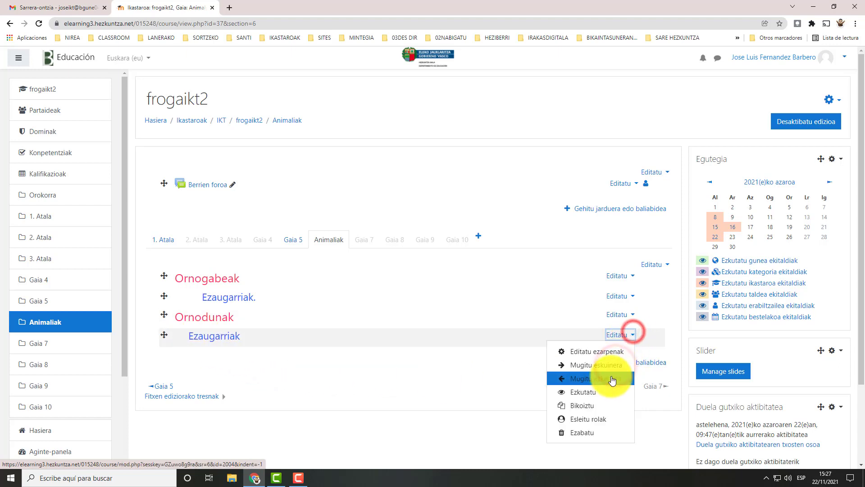
pyautogui.click(244, 389)
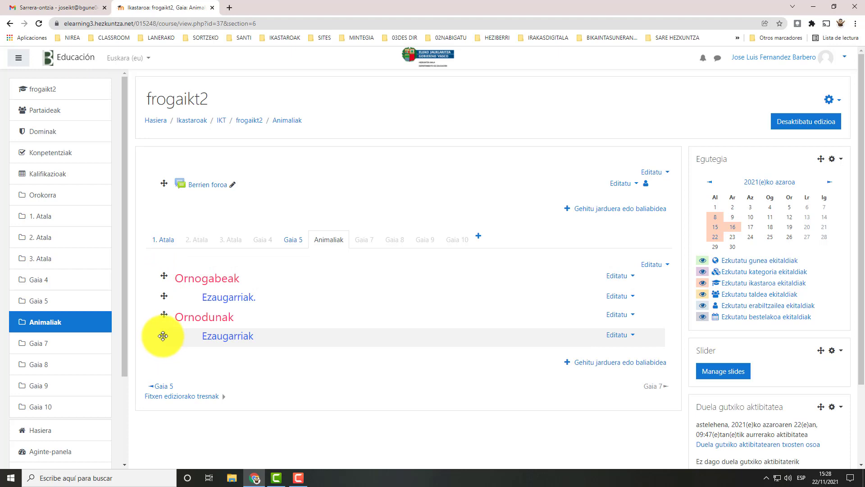
# - Try repositioning the "Ezaugarriak" label below "Ornodunak" and the "Ornogabeak" label within the Animaliak section
pyautogui.moveTo(164, 336)
pyautogui.mouseDown()
pyautogui.moveTo(161, 290)
pyautogui.moveTo(167, 335)
pyautogui.mouseUp()
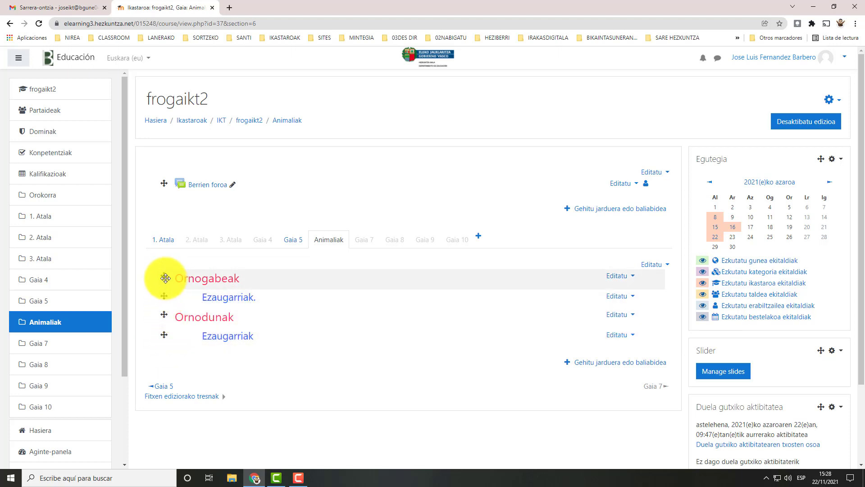
pyautogui.moveTo(164, 276)
pyautogui.mouseDown()
pyautogui.moveTo(167, 318)
pyautogui.moveTo(166, 282)
pyautogui.mouseUp()
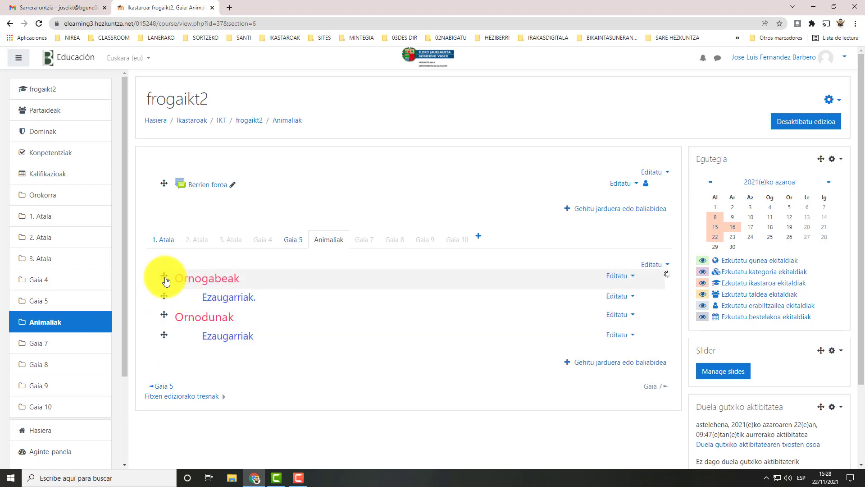